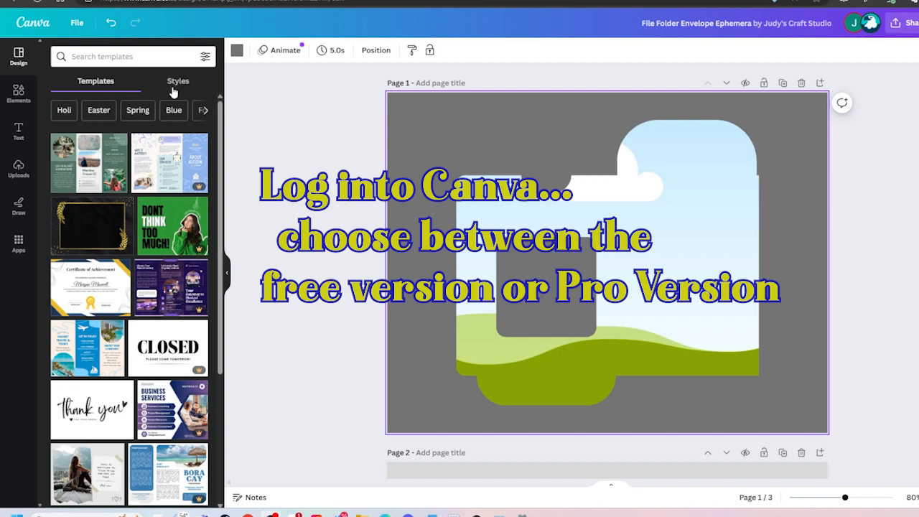
Examine the frame categories in the elements library, including the trending frame shapes, and return to the main elements list.
click(18, 95)
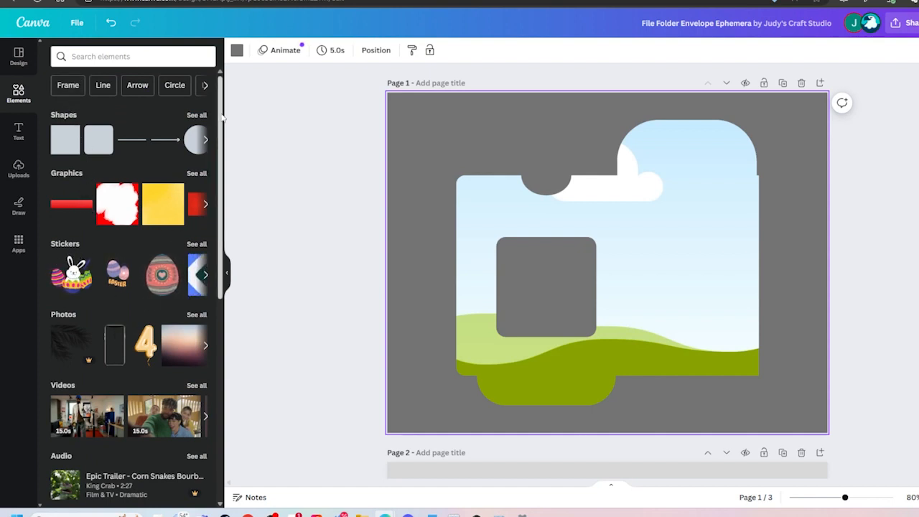
scroll(216, 118, down, 1)
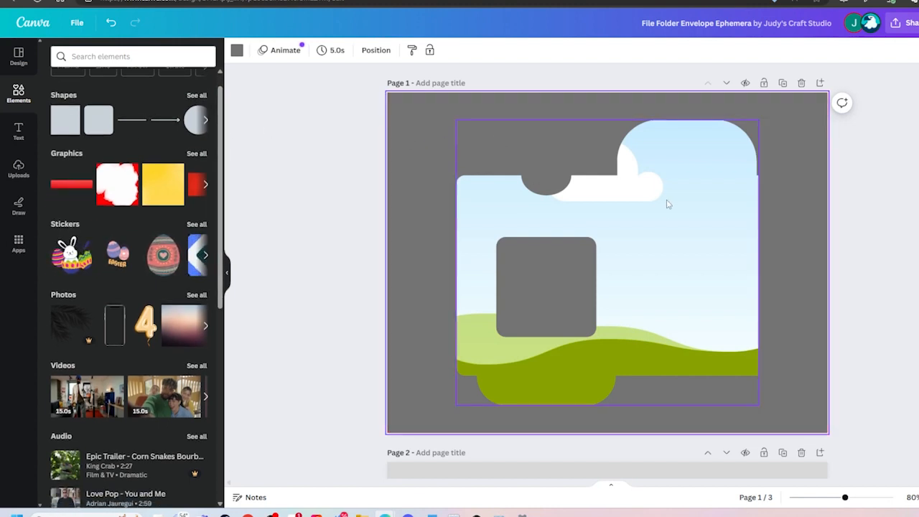
drag(223, 130, 222, 194)
scroll(107, 216, down, 5)
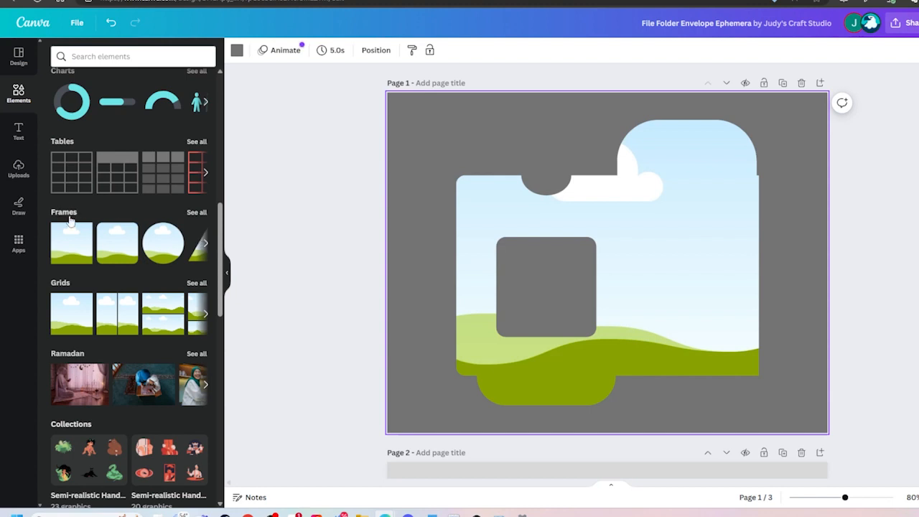
click(196, 214)
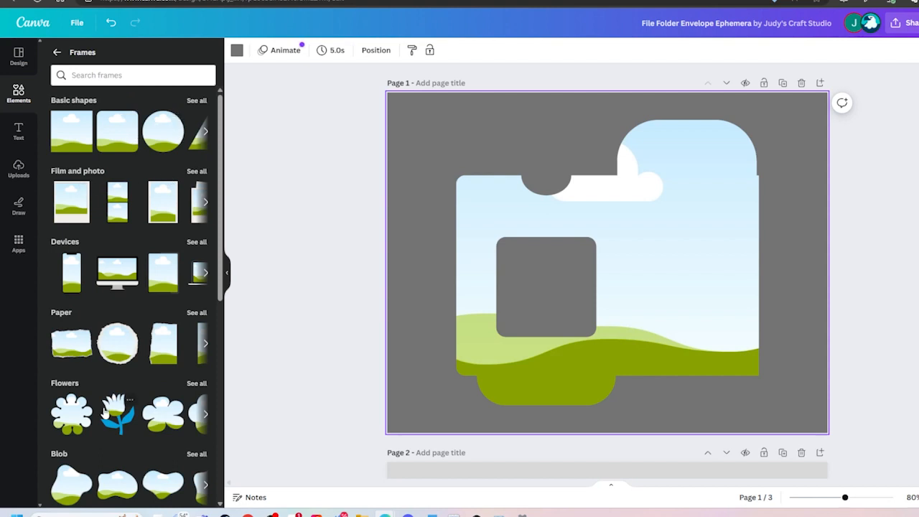
drag(221, 252, 194, 443)
scroll(194, 443, down, 3)
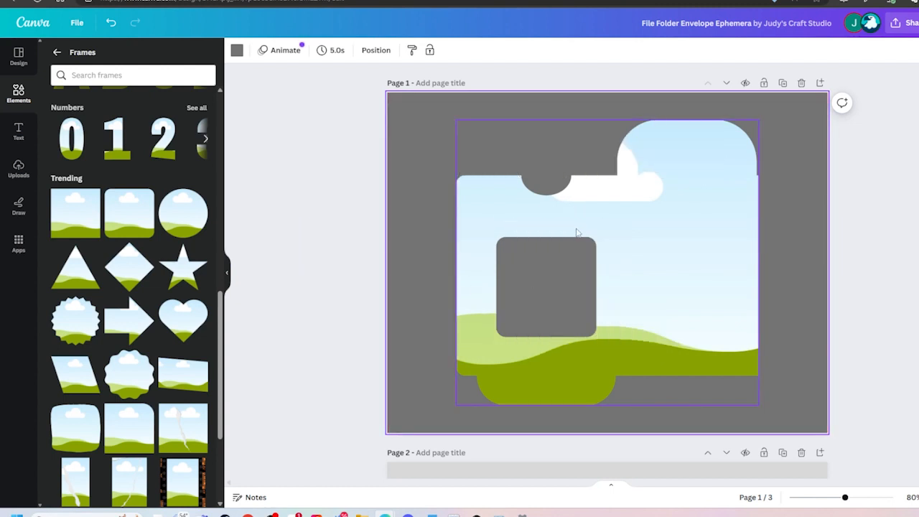
scroll(148, 335, down, 1)
scroll(145, 332, down, 6)
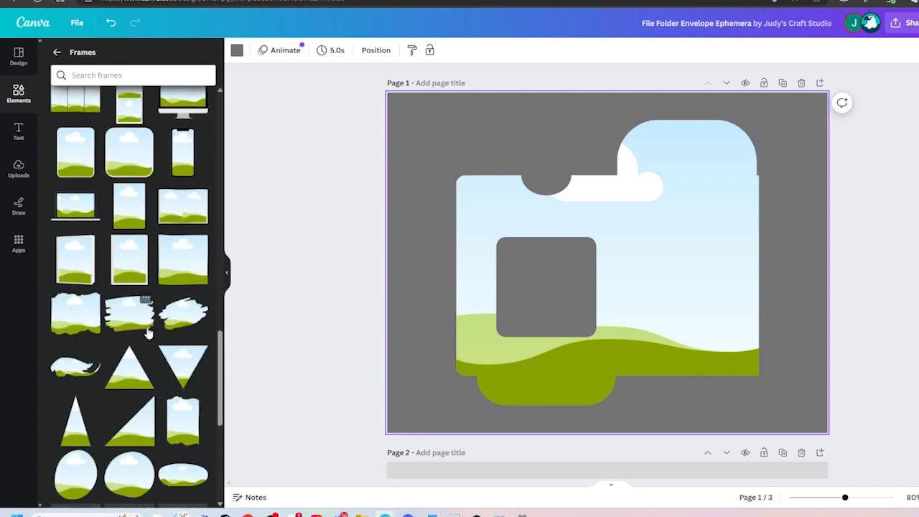
scroll(146, 332, up, 5)
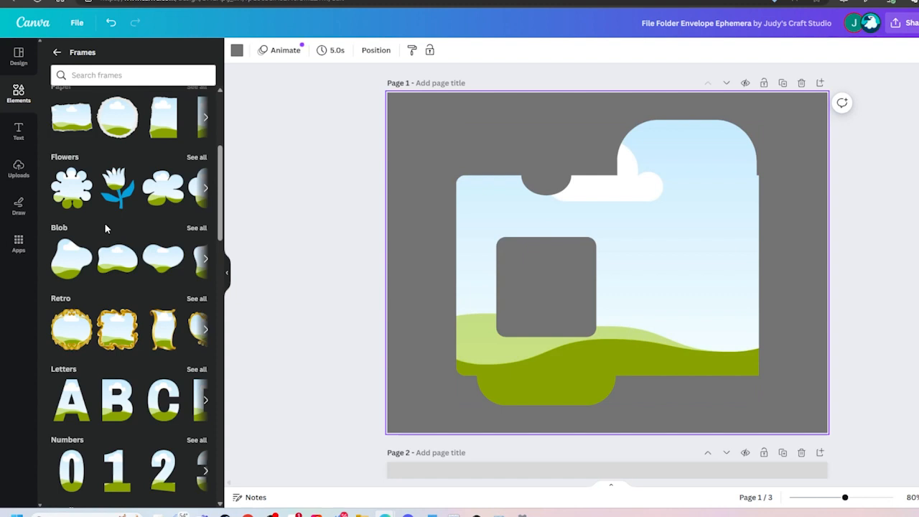
scroll(143, 180, up, 3)
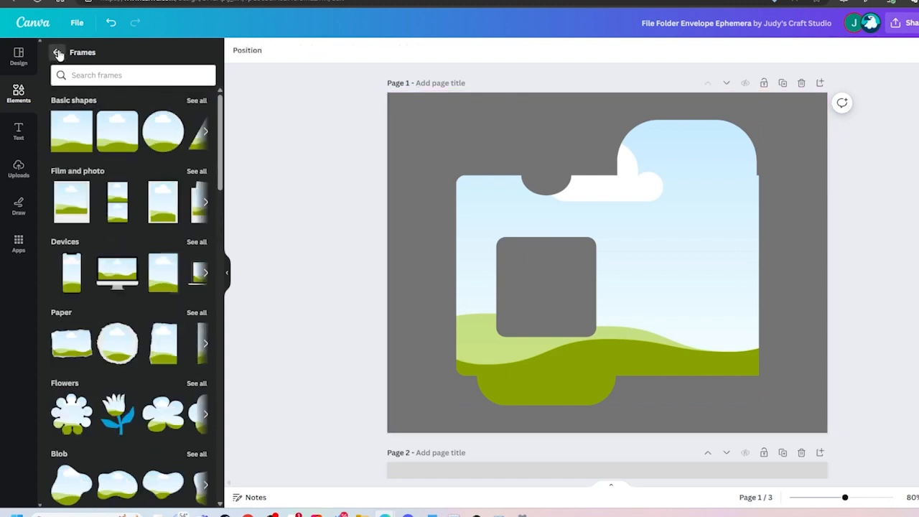
click(57, 54)
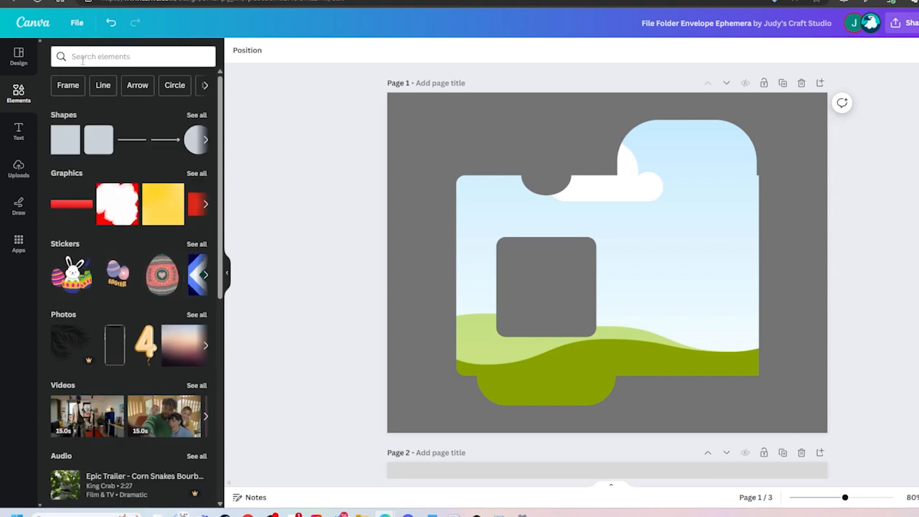
Search the graphics for "spring flowers background" and try the multicoloured floral pattern in the envelope frame, removing it again.
click(85, 57)
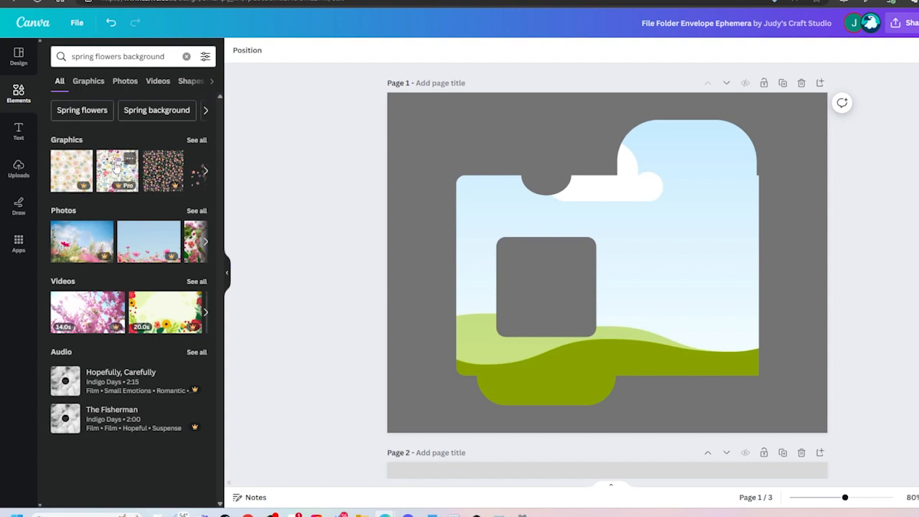
click(196, 139)
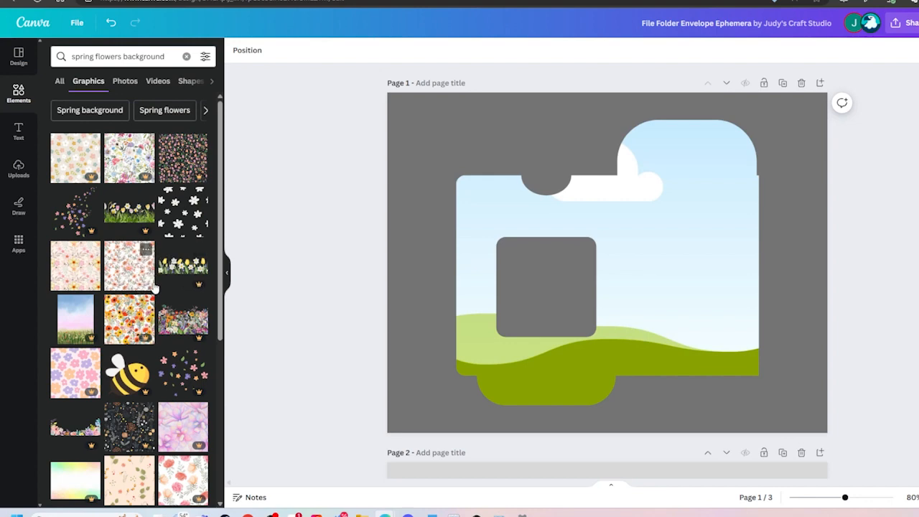
drag(115, 160, 502, 222)
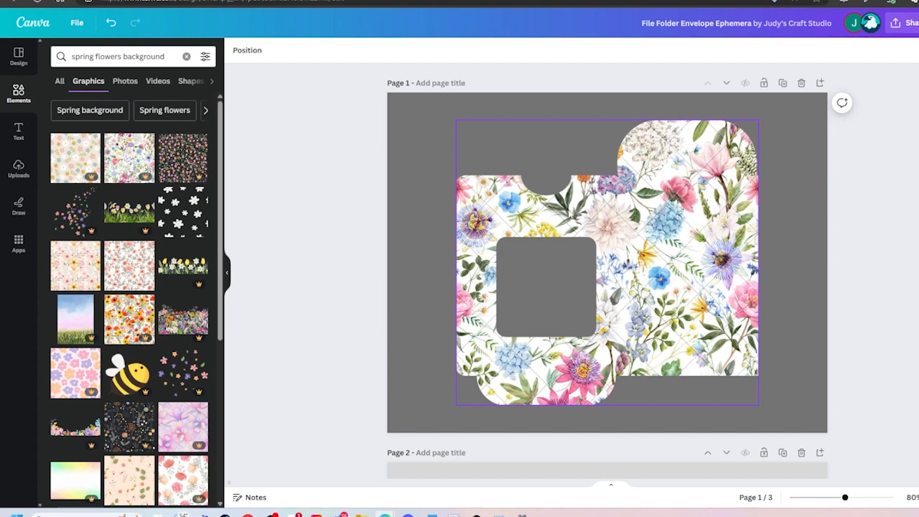
double_click(546, 214)
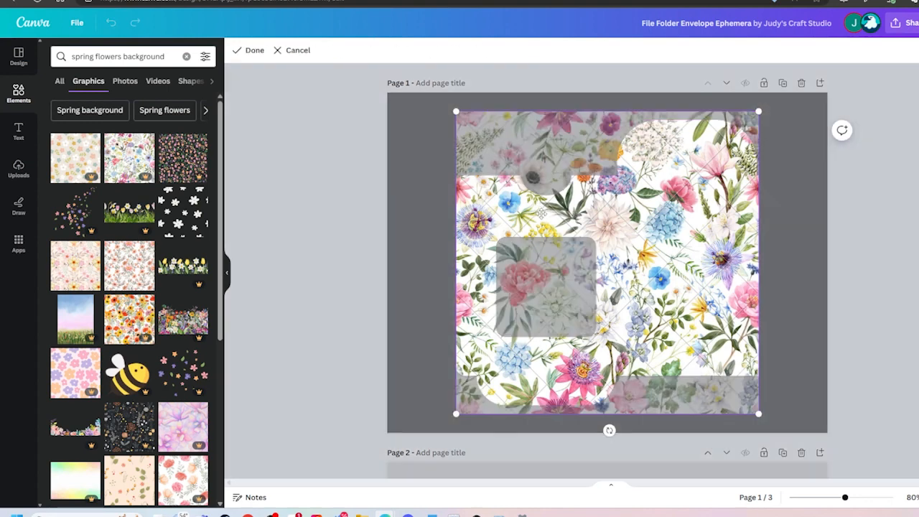
key(Delete)
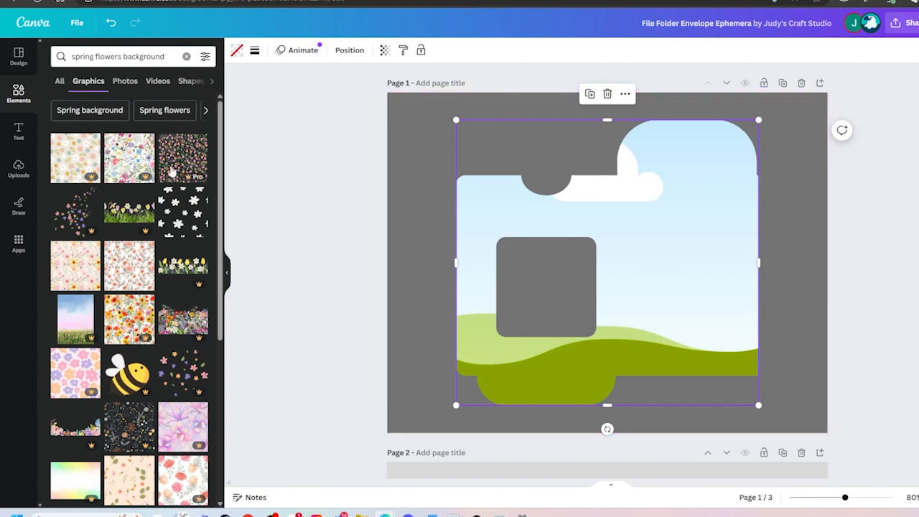
Fill the envelope frame on page 1 with the sunflower pattern from page 2 and set the page background to light gray.
scroll(568, 427, down, 1)
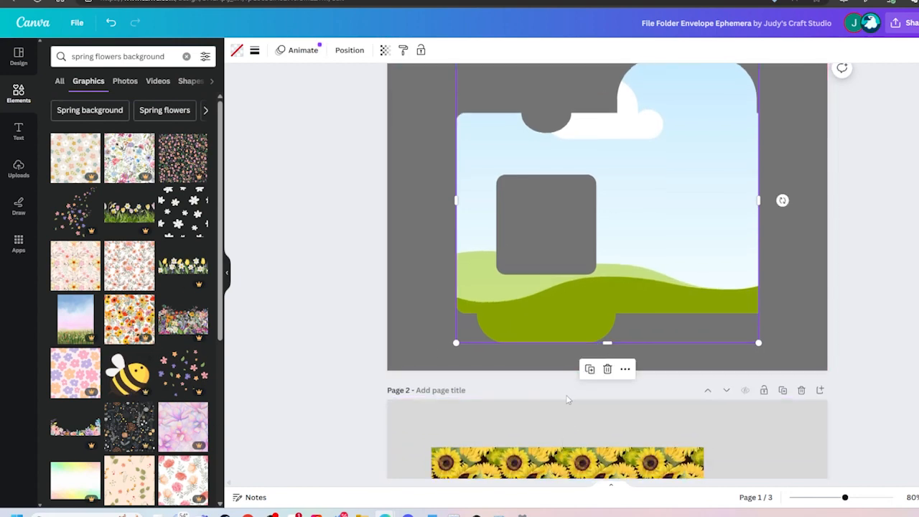
drag(474, 461, 503, 354)
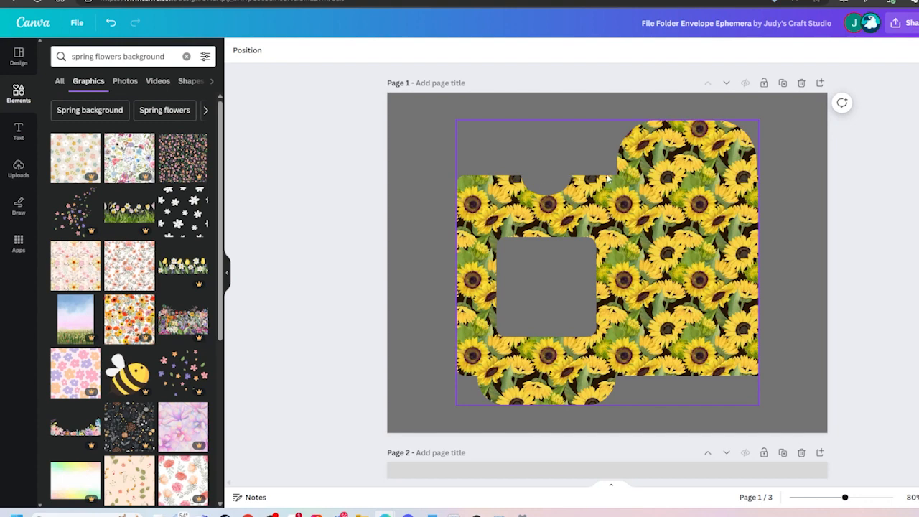
click(420, 122)
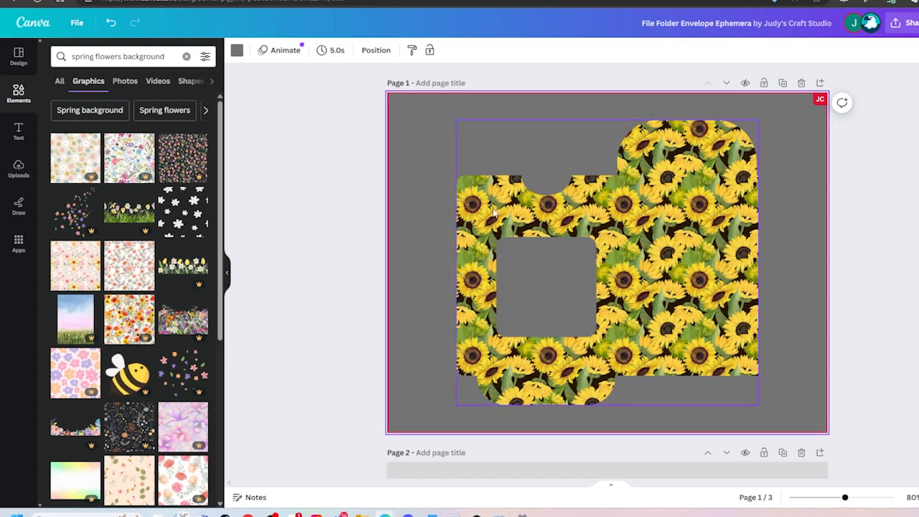
click(237, 50)
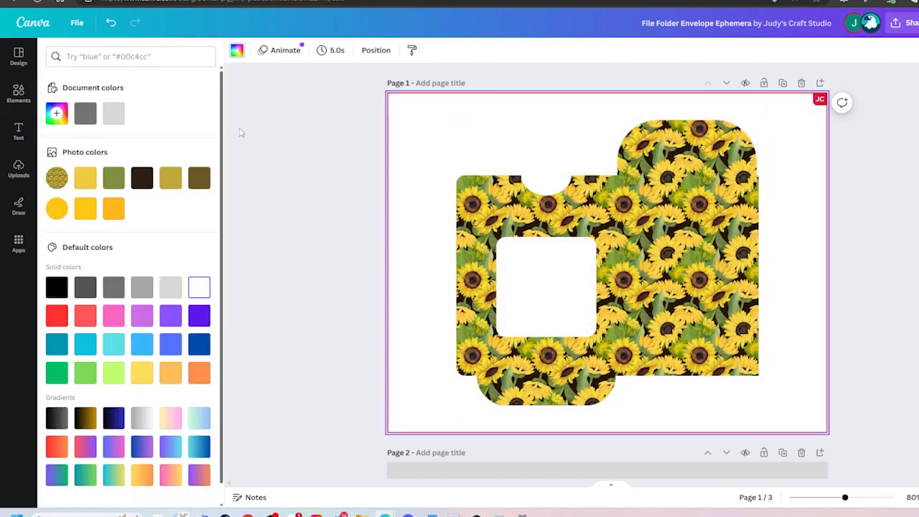
click(169, 288)
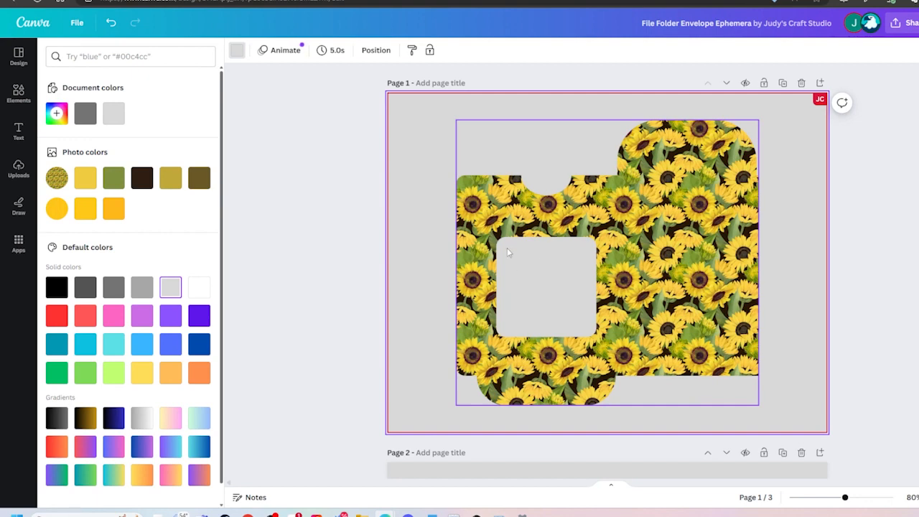
Search the graphics for "yellow stripes" and browse the striped patterns.
click(19, 94)
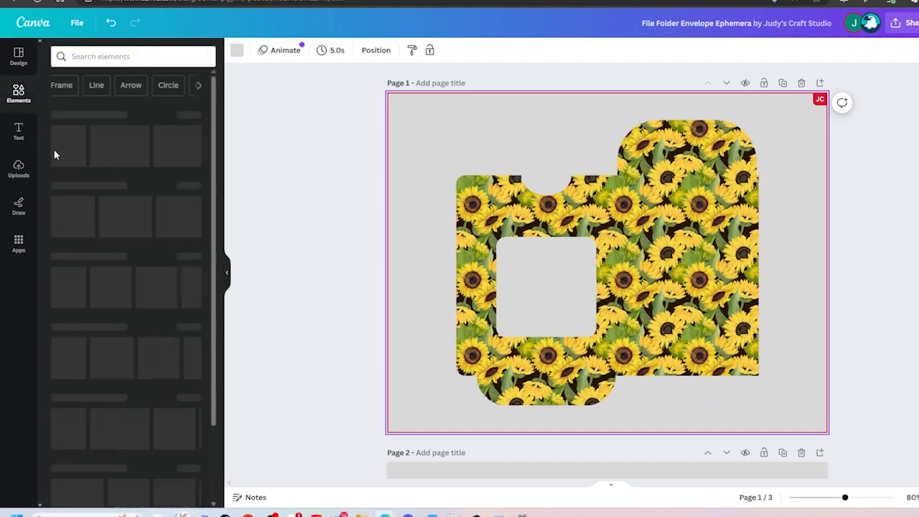
click(77, 56)
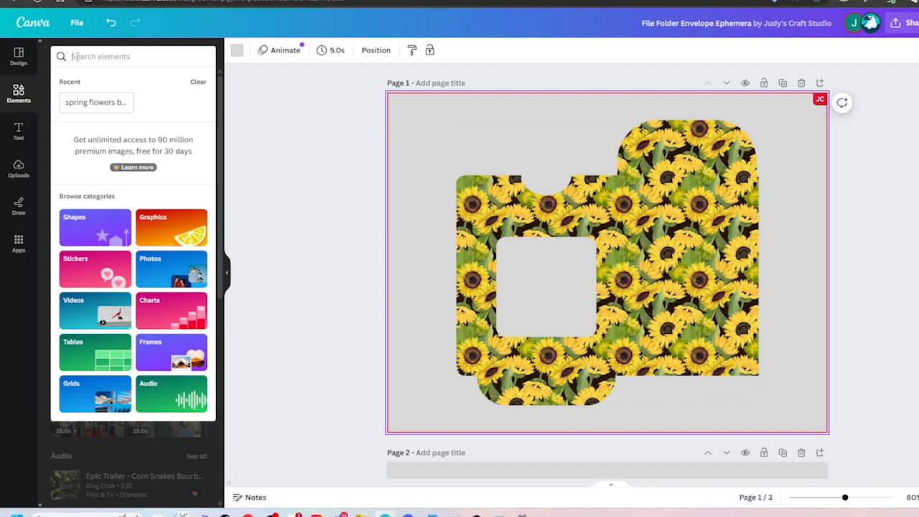
text(yellow stripes)
key(Return)
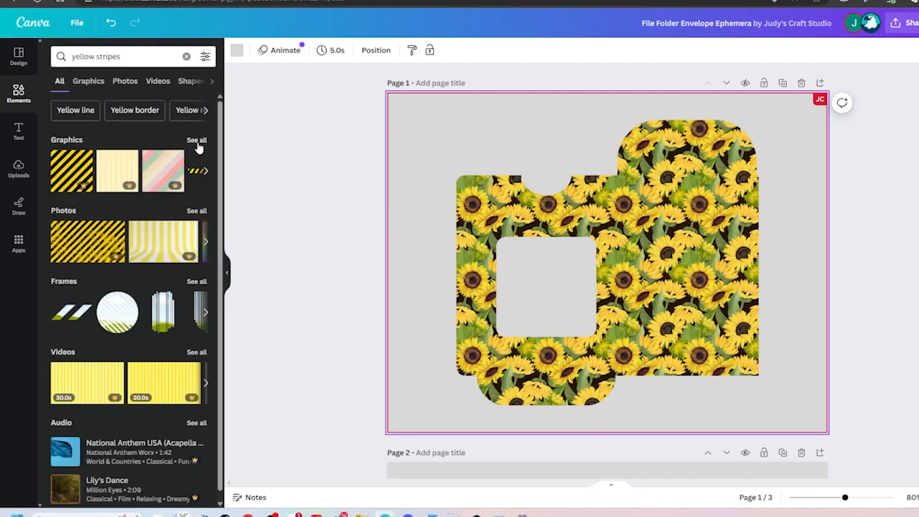
click(198, 144)
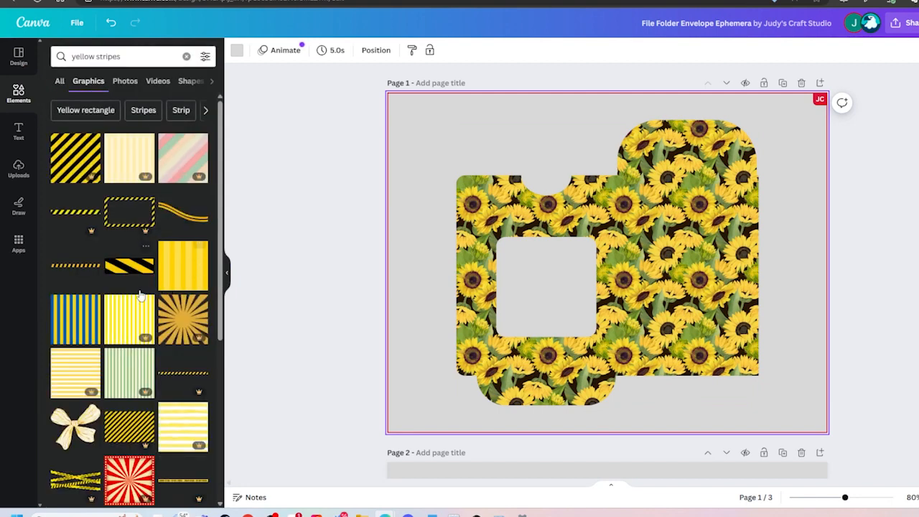
scroll(141, 298, down, 5)
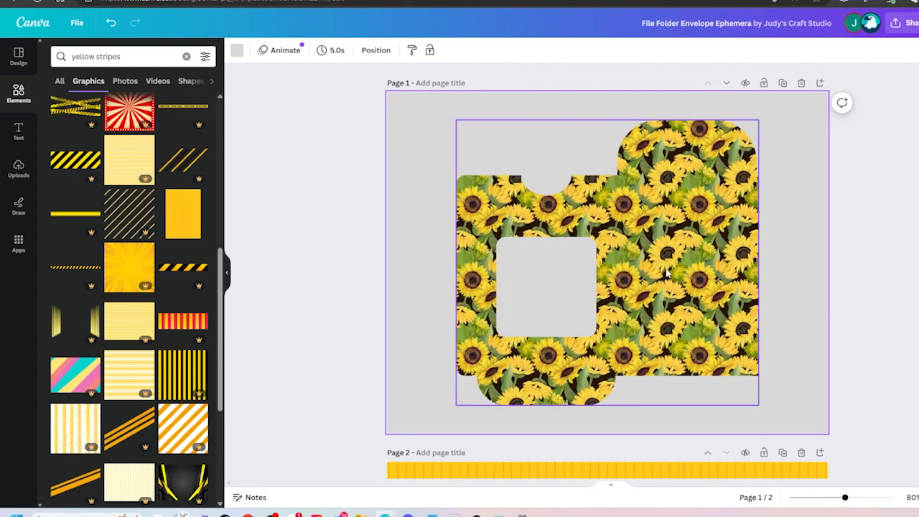
scroll(687, 298, down, 4)
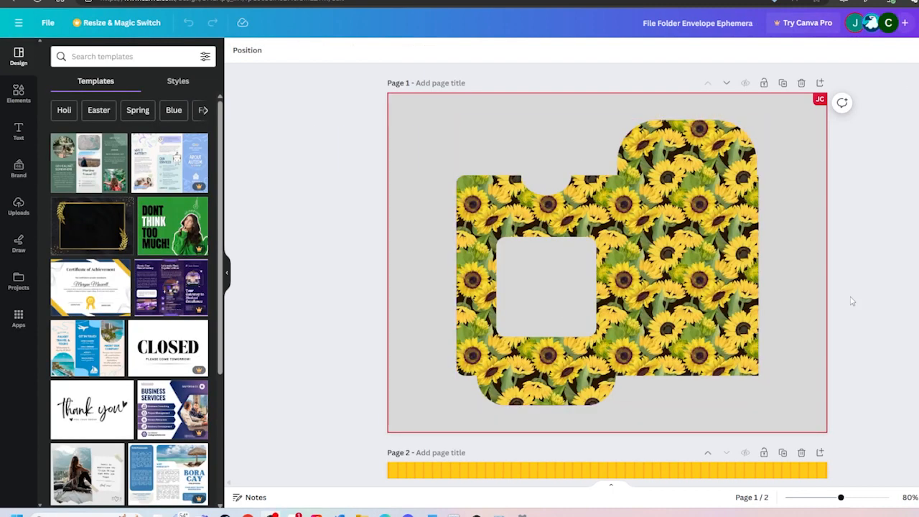
Download all pages of the envelope design as a flattened PDF Standard file.
click(917, 23)
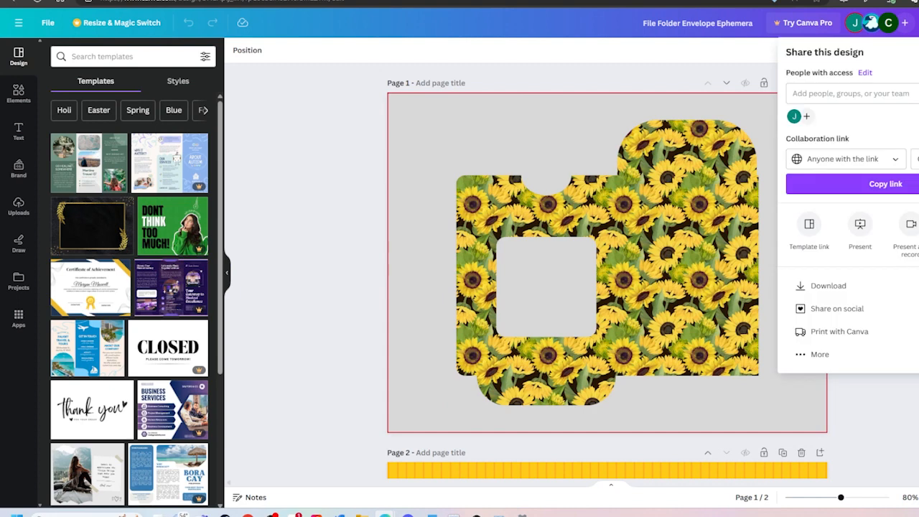
click(837, 285)
click(858, 101)
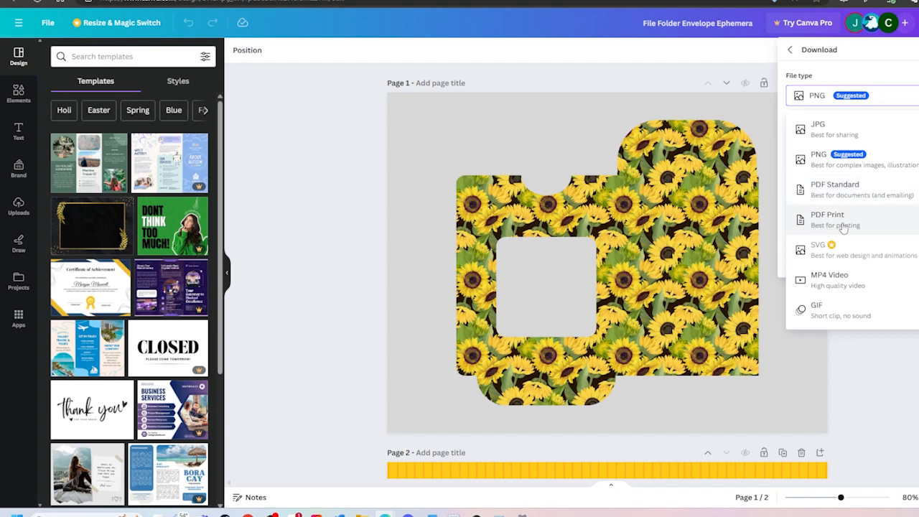
click(833, 190)
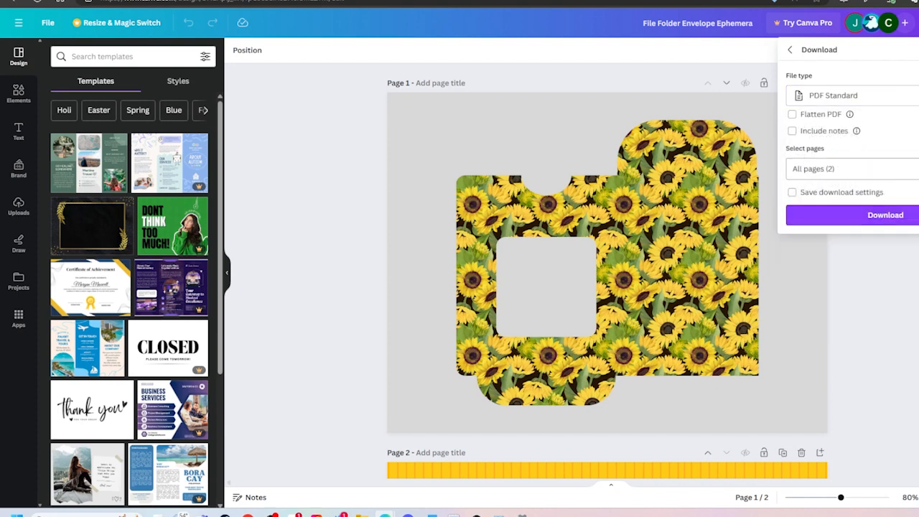
click(825, 172)
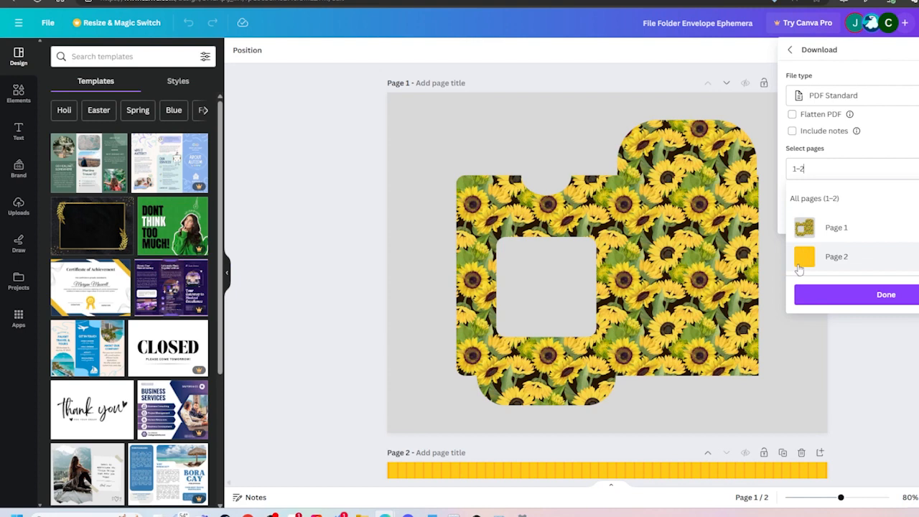
click(895, 129)
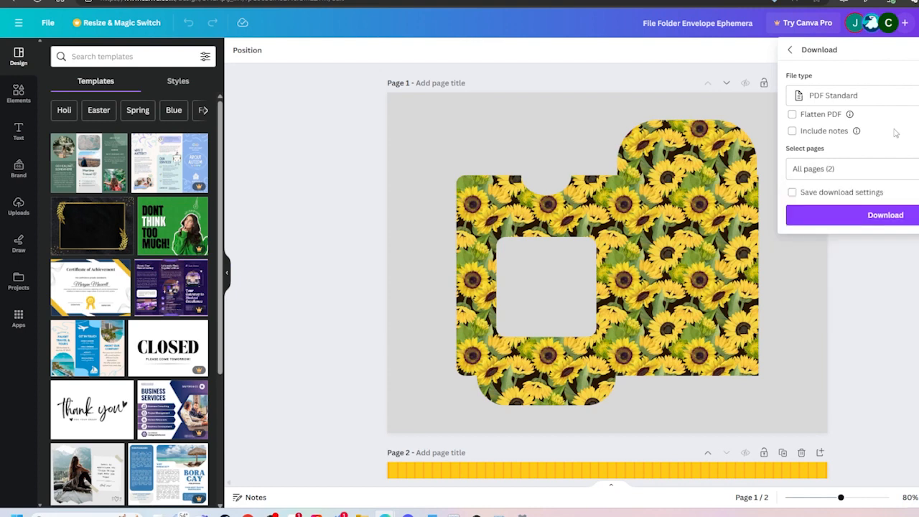
click(792, 115)
click(895, 213)
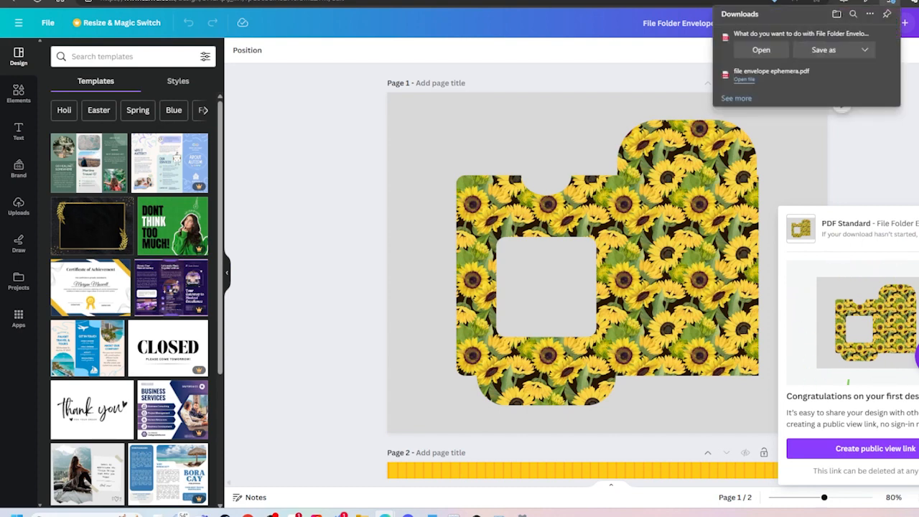
Open the downloaded PDF and review the sunflower envelope page and the yellow striped page.
click(761, 50)
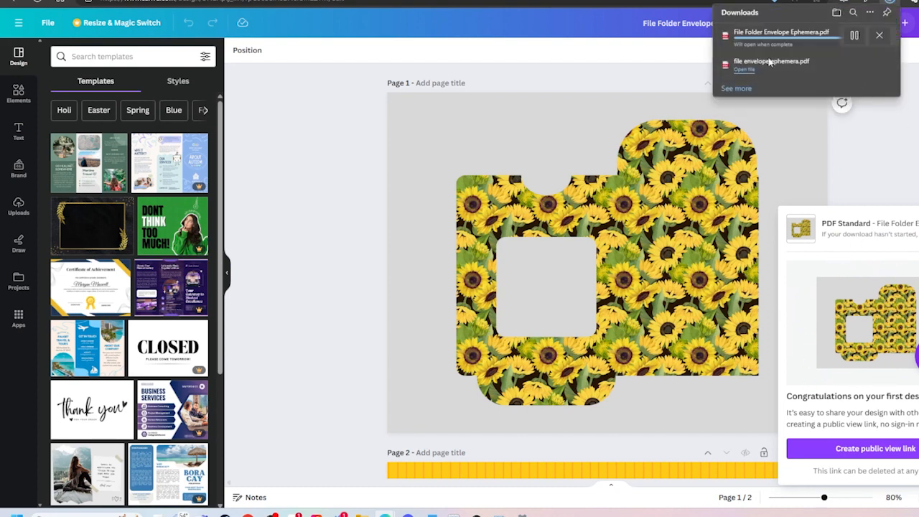
scroll(786, 185, down, 3)
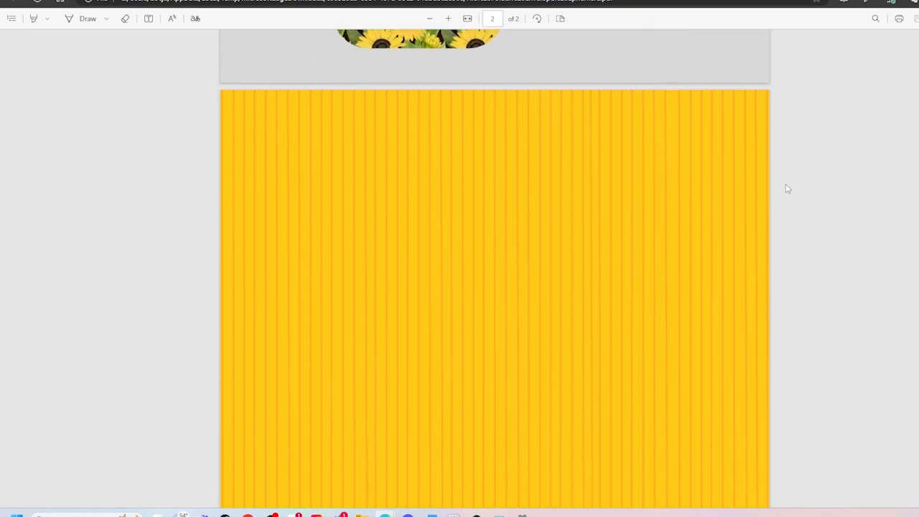
scroll(786, 188, up, 5)
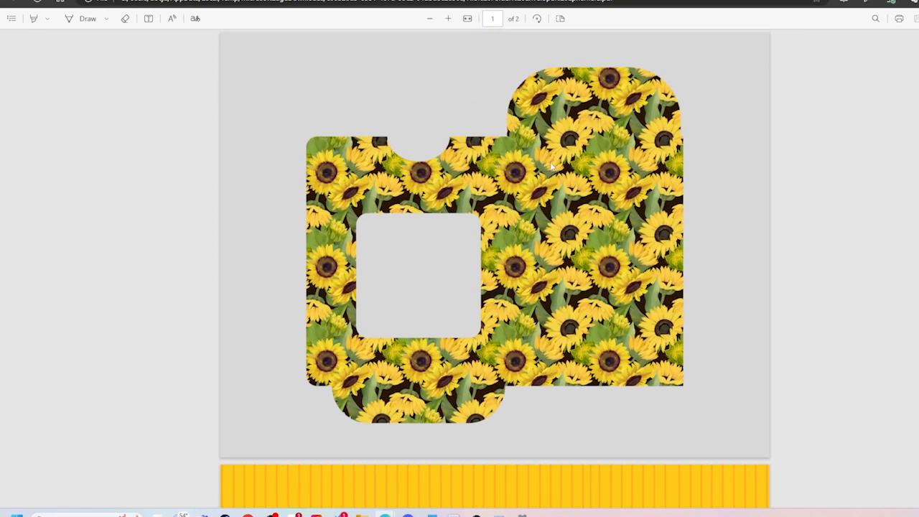
scroll(590, 243, down, 5)
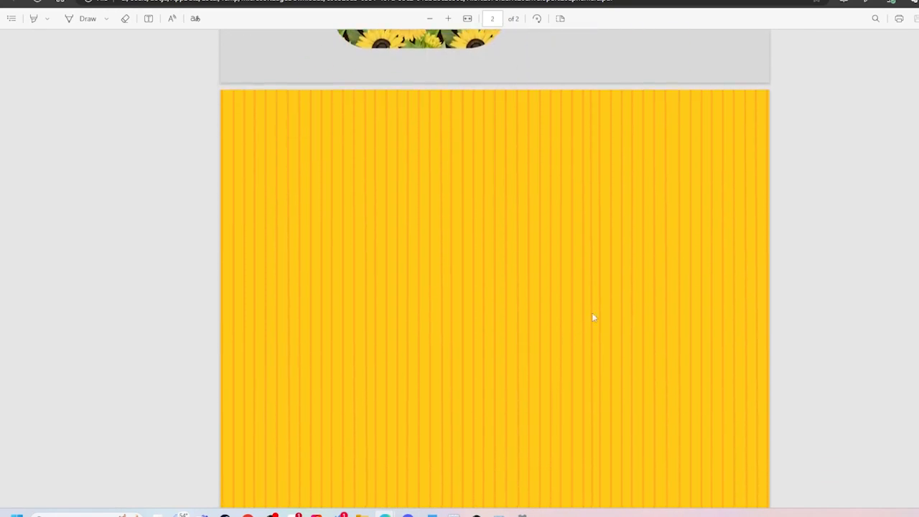
Open the print settings for the two-page sunflower PDF and set the page scale to 100%.
scroll(783, 74, up, 5)
click(899, 20)
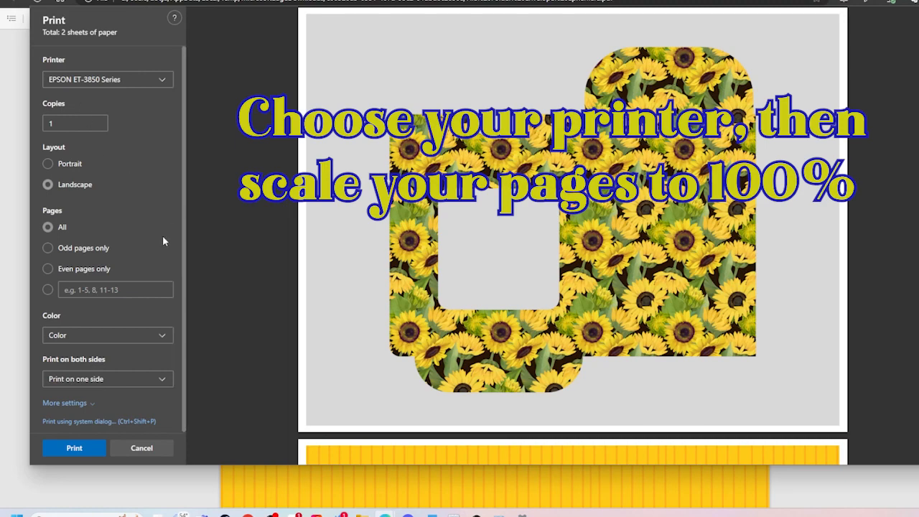
click(64, 403)
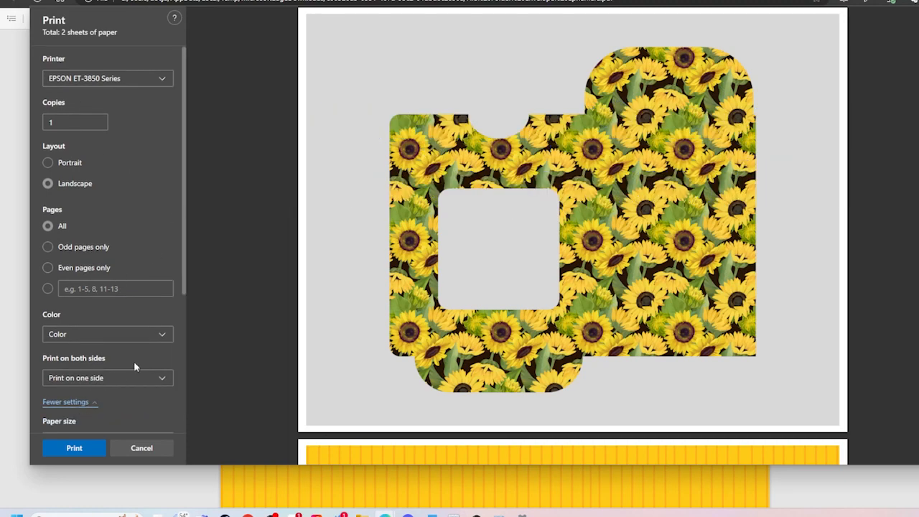
scroll(127, 376, down, 2)
scroll(101, 358, down, 2)
click(47, 350)
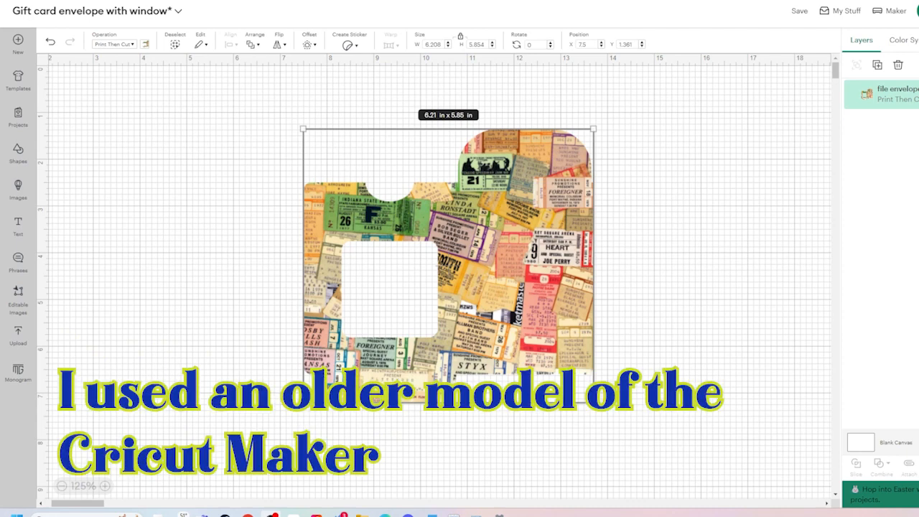
In Cricut Design Space, move the ticket-pattern envelope to about X 6.07, Y 1.25 and place a 2 in square over its window panel.
mouse_move(499, 337)
mouse_down()
mouse_move(453, 358)
mouse_move(512, 330)
mouse_up()
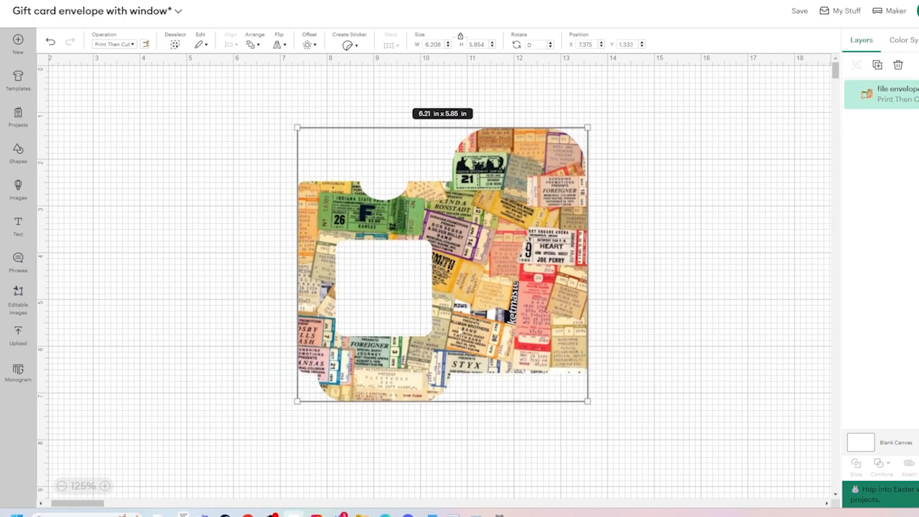
drag(500, 276, 440, 272)
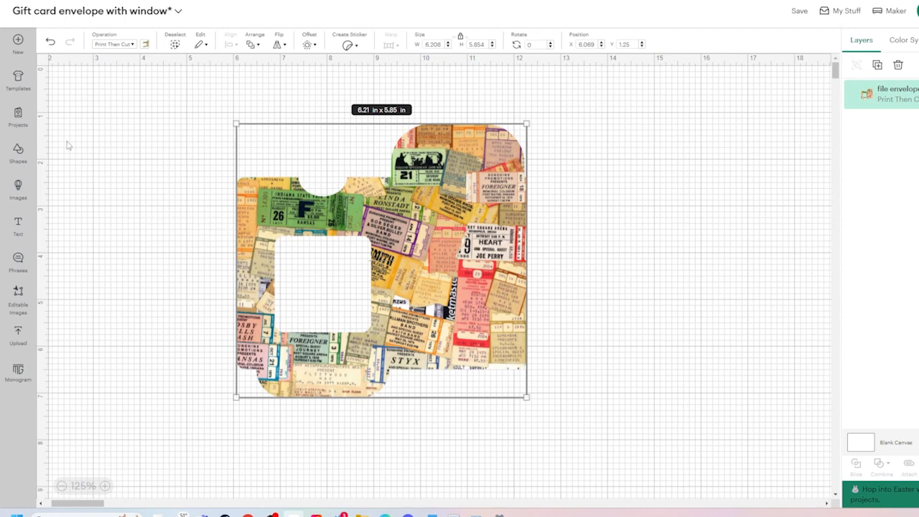
click(18, 153)
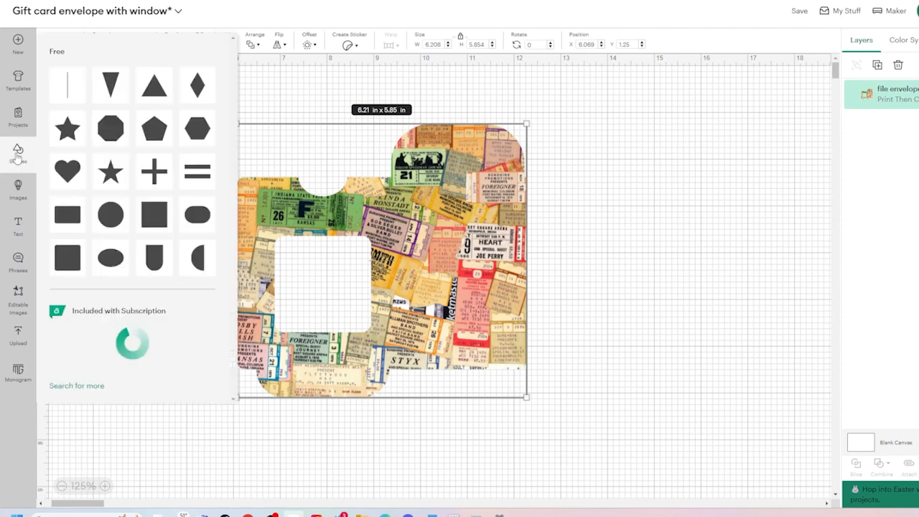
click(153, 222)
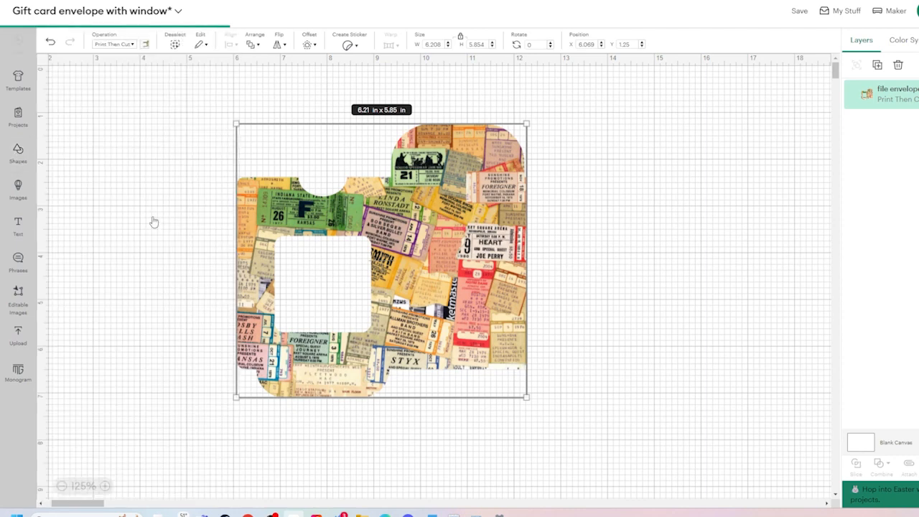
drag(117, 131, 302, 326)
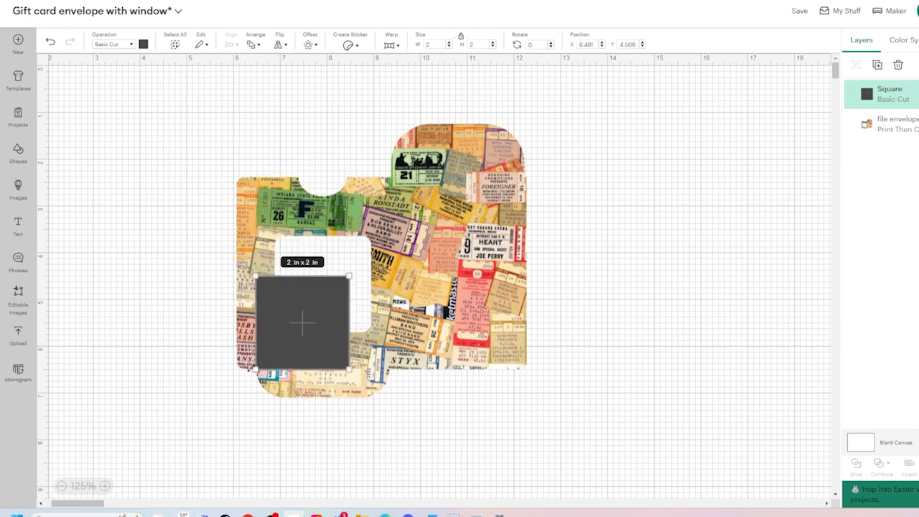
Resize the square to about 2.87 by 4.1 in over the envelope's window panel and change its operation to Score.
drag(348, 369, 364, 386)
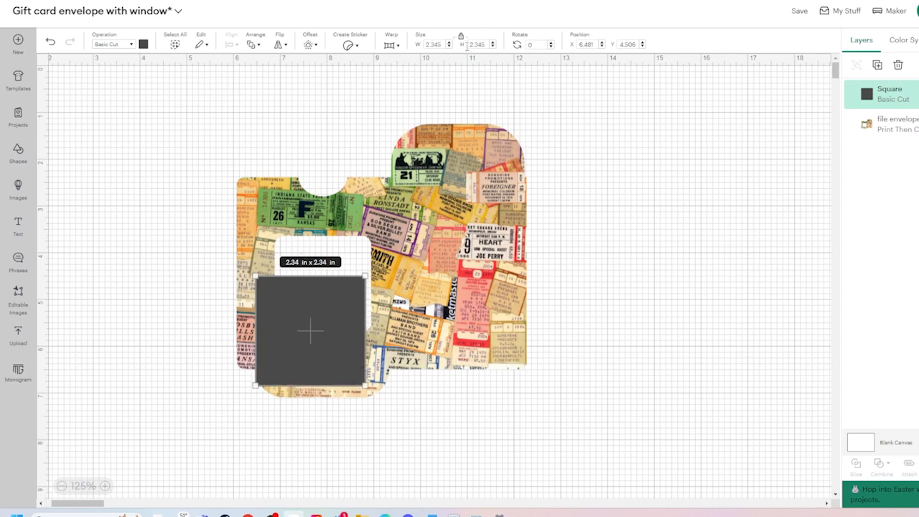
drag(318, 309, 317, 294)
drag(364, 370, 389, 368)
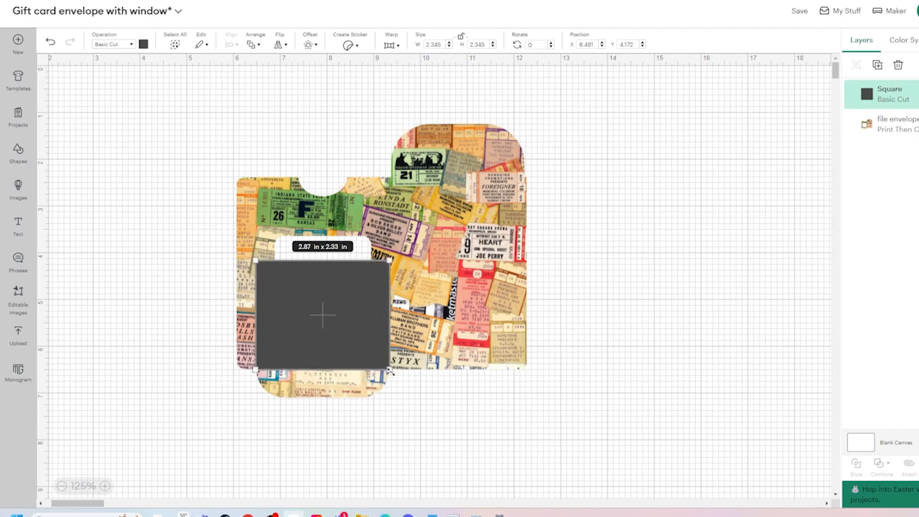
drag(327, 260, 332, 181)
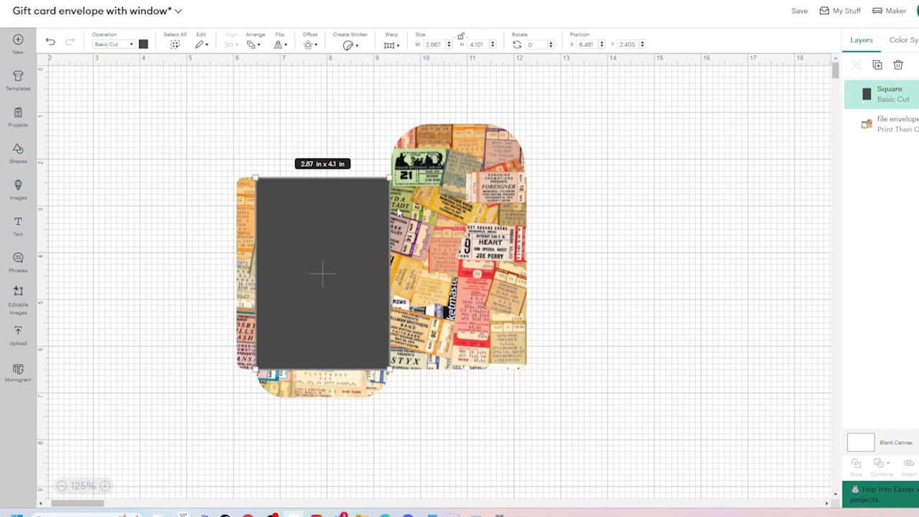
click(130, 45)
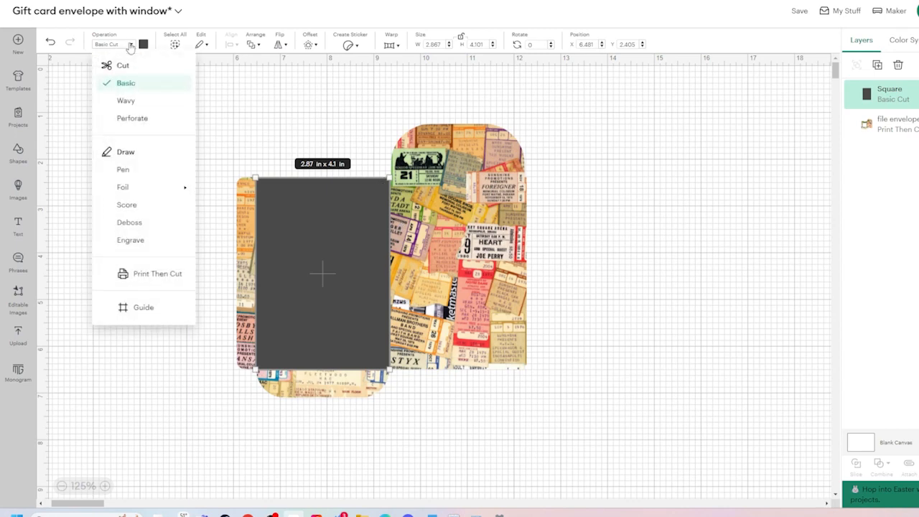
click(133, 206)
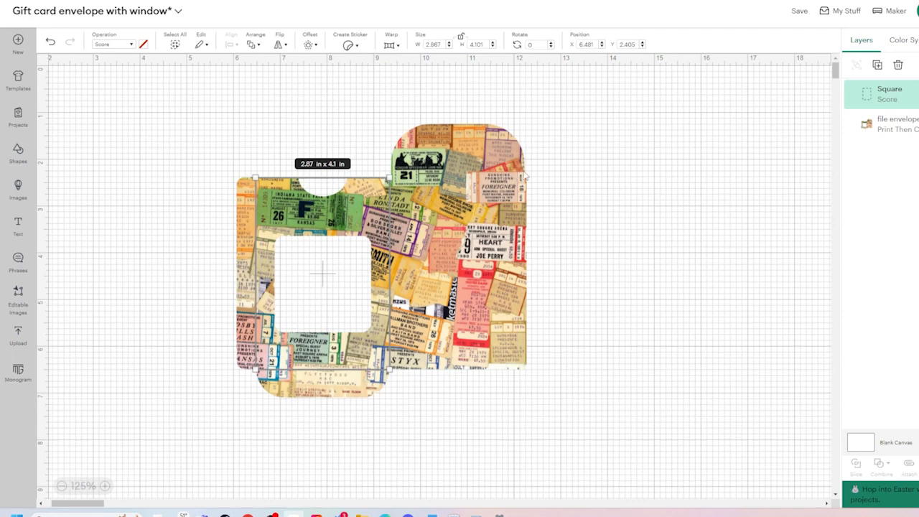
Add a score line rotated 90 degrees across the base of the rounded upper flap, stretched to about 2.9 in.
click(17, 150)
click(68, 92)
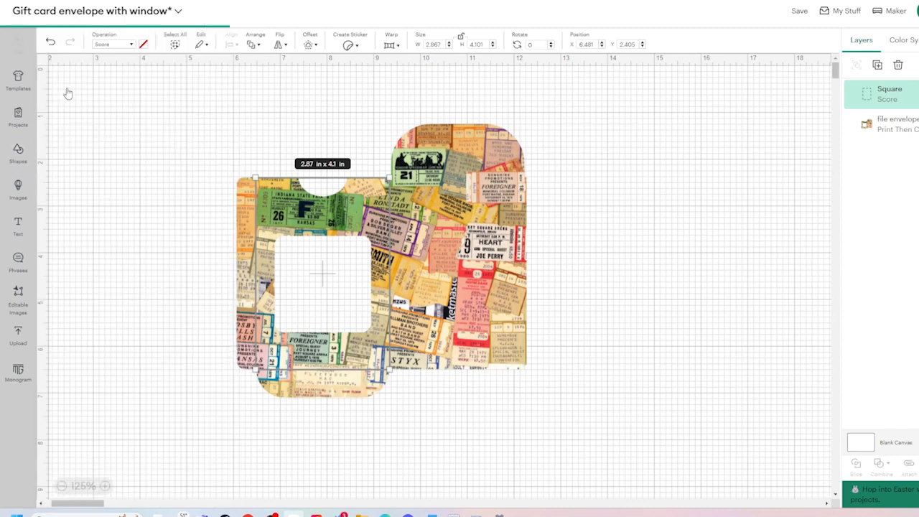
drag(89, 166, 607, 202)
click(533, 44)
text(90)
key(Return)
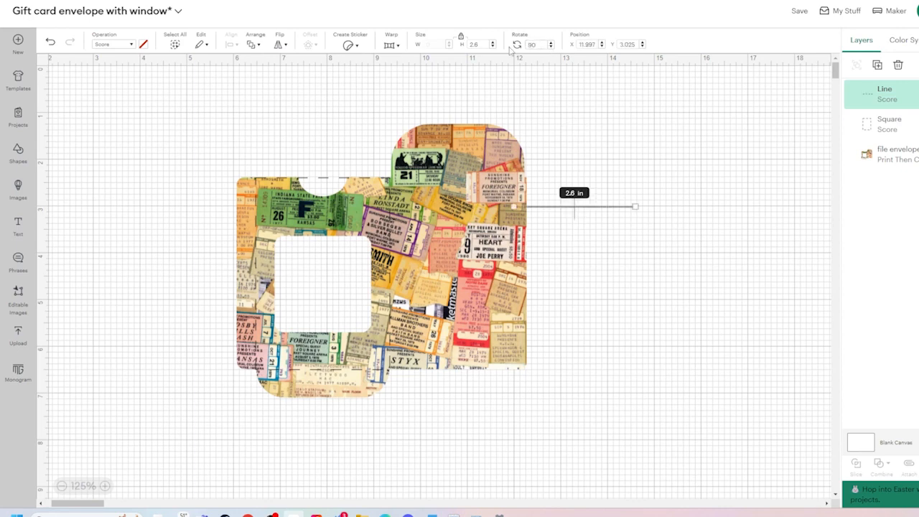
drag(566, 209, 445, 183)
drag(512, 176, 527, 176)
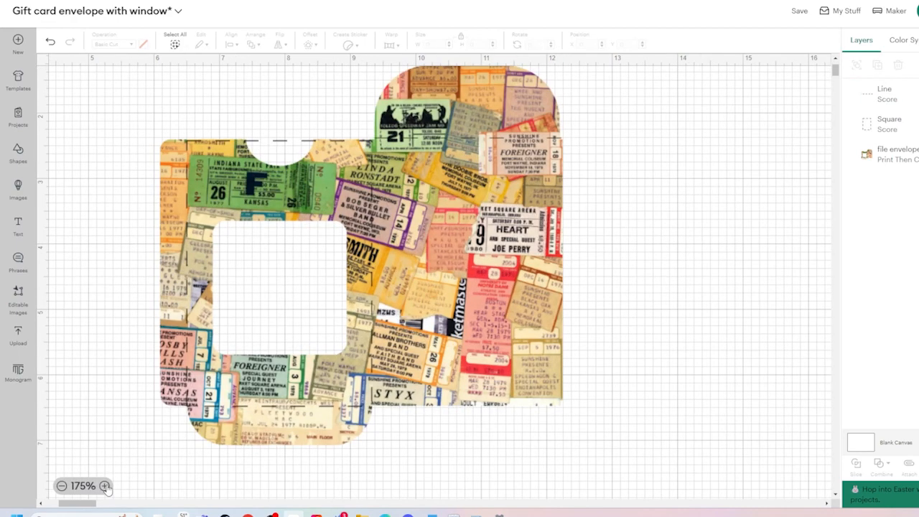
click(107, 488)
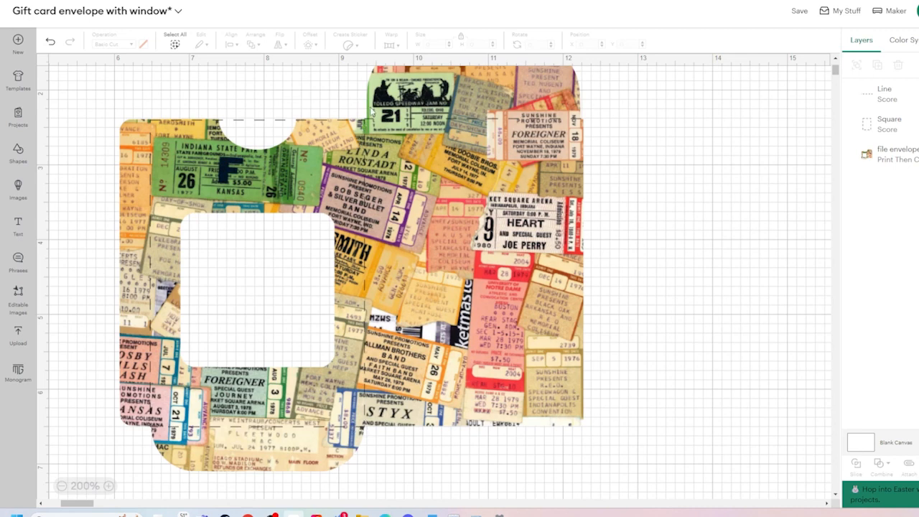
click(581, 121)
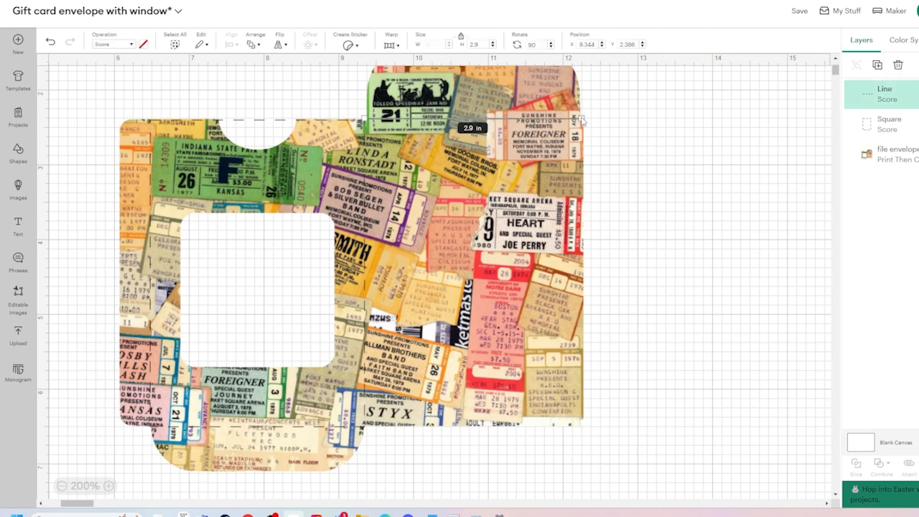
Attach the score line, the score square and the envelope to one another.
scroll(619, 150, up, 2)
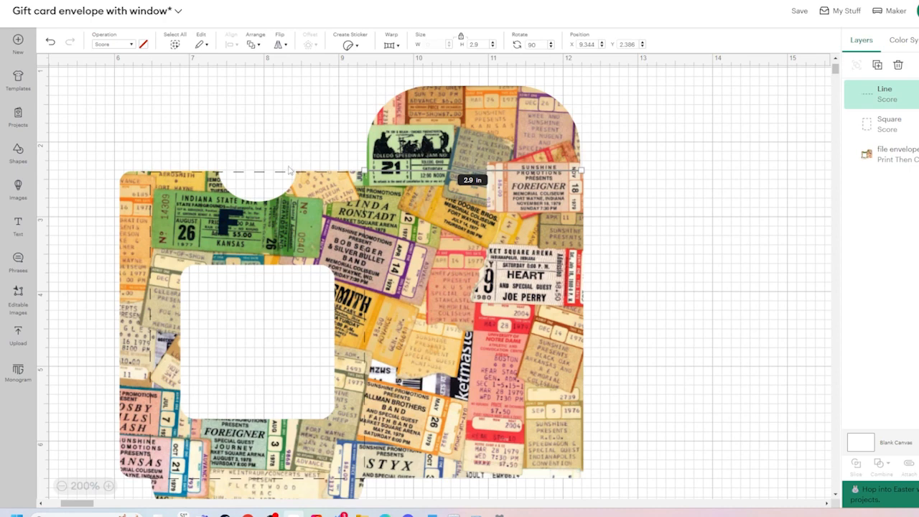
drag(83, 129, 617, 505)
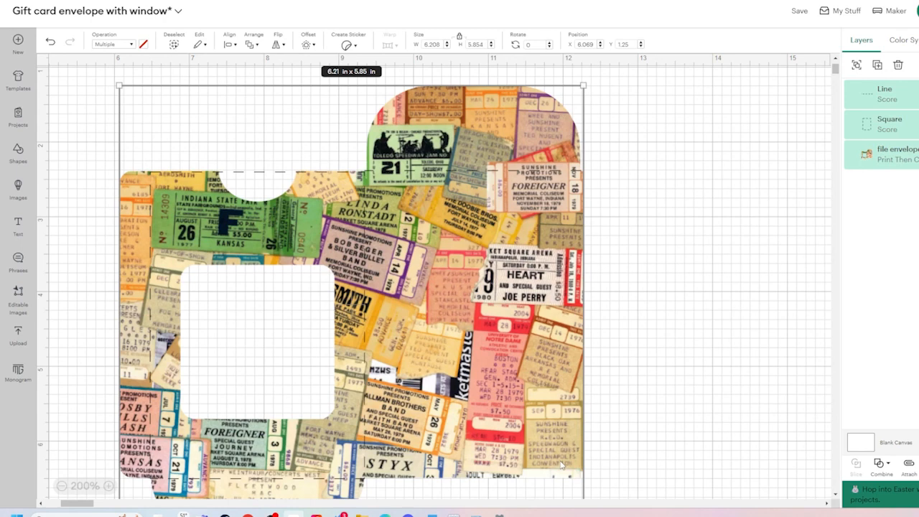
click(908, 466)
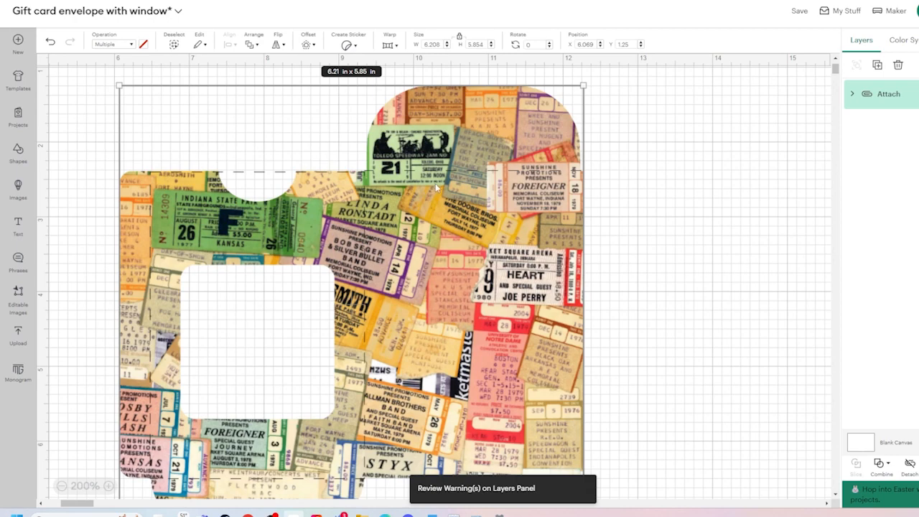
click(63, 486)
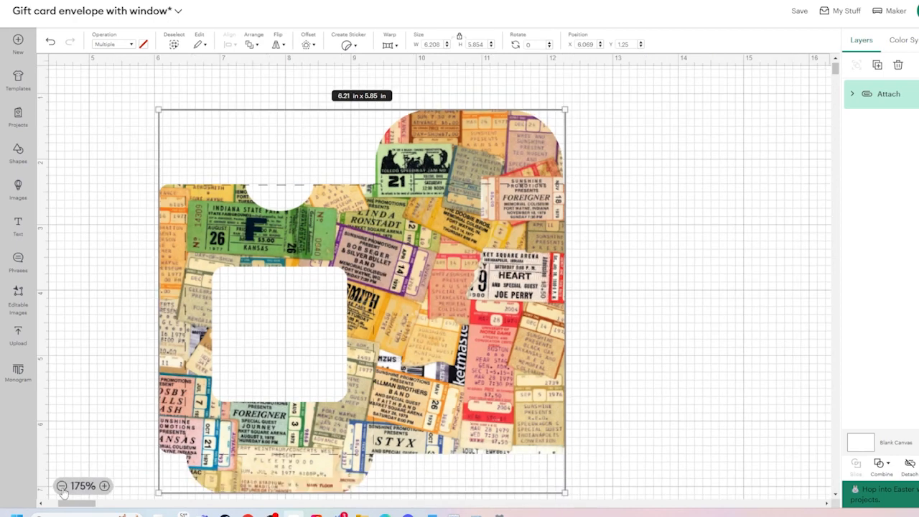
click(62, 486)
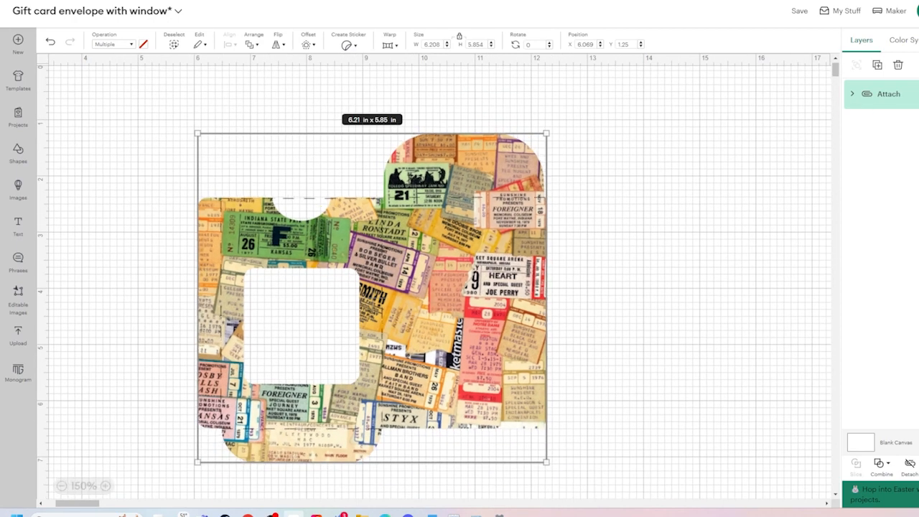
Try enlarging the attached envelope to about 10.86 by 10.24 in and auto-resize it to fit the print page.
click(852, 94)
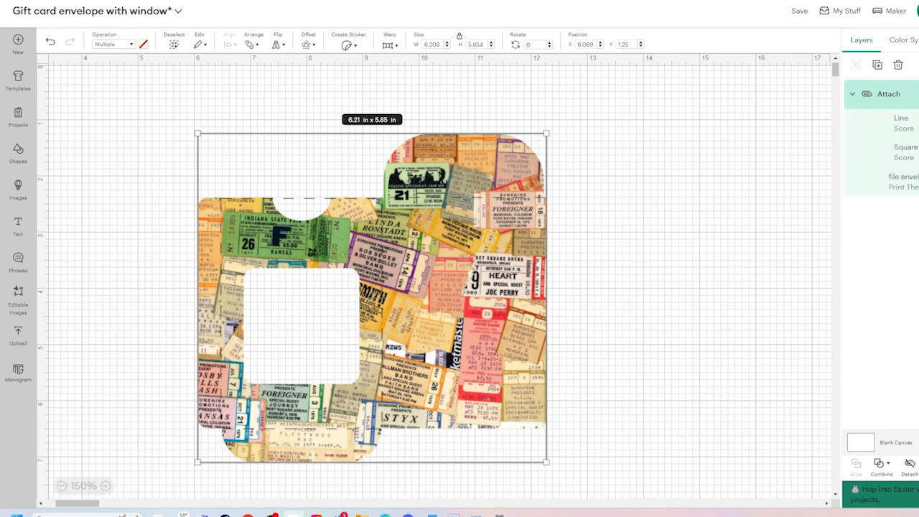
click(903, 182)
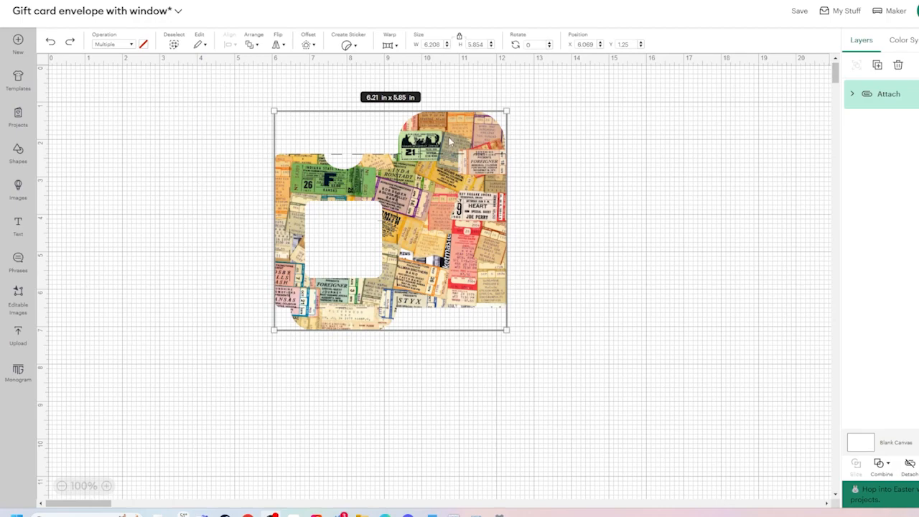
drag(271, 331, 99, 481)
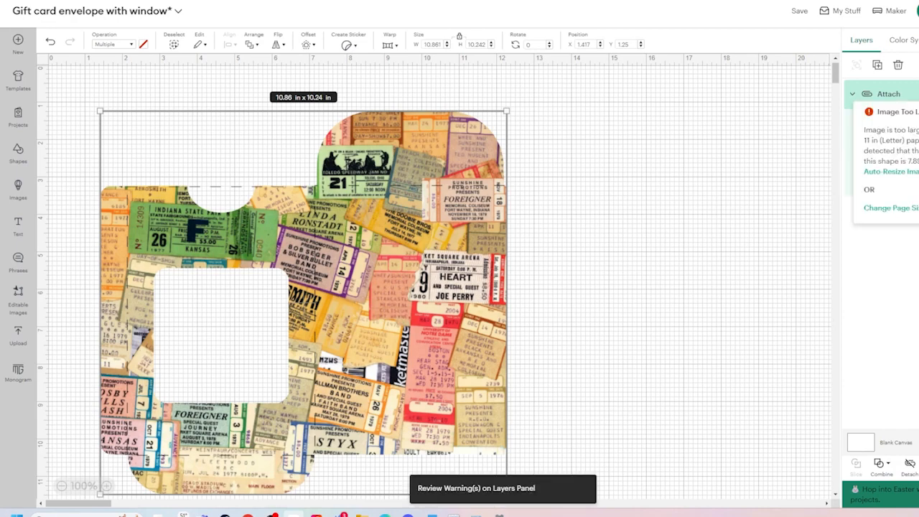
click(890, 173)
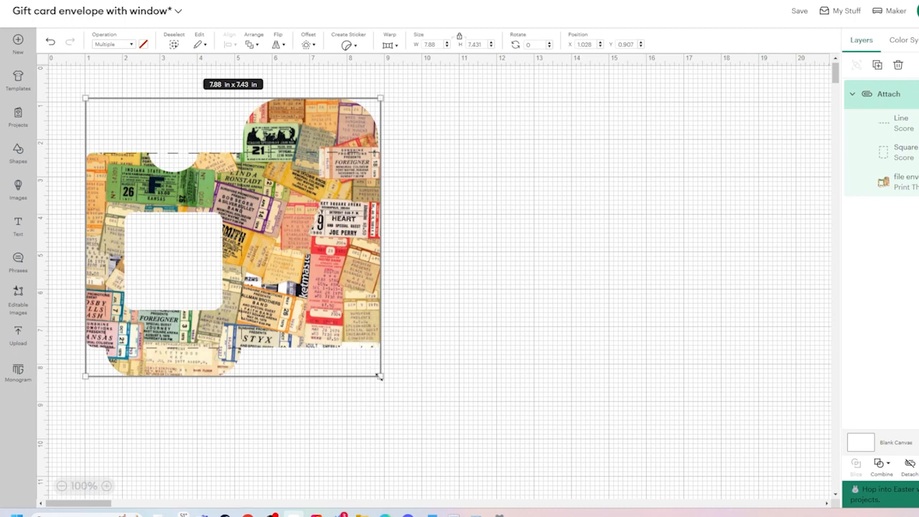
Shrink the attached envelope to about 4.82 by 4.55 in, reposition it near the canvas's upper-left corner and duplicate it.
drag(380, 376, 268, 270)
mouse_move(225, 200)
mouse_down()
mouse_move(235, 210)
mouse_move(227, 208)
mouse_up()
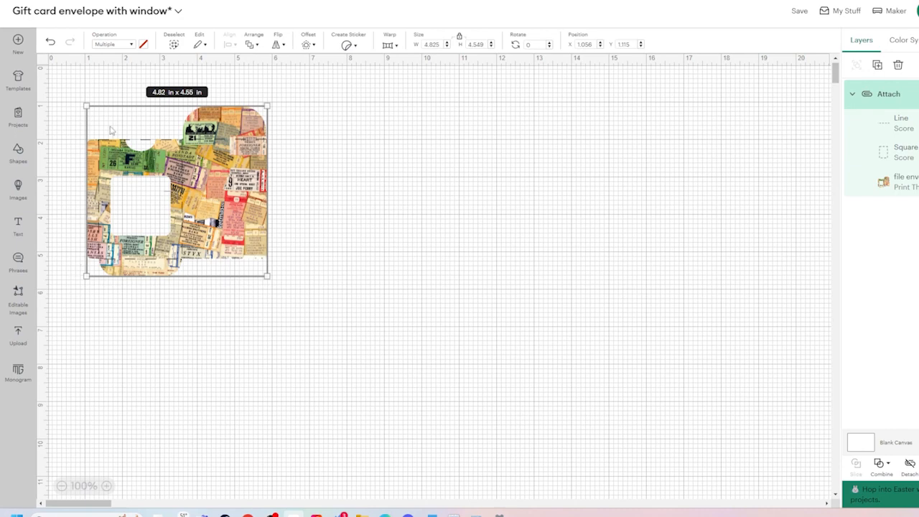
drag(109, 155, 132, 157)
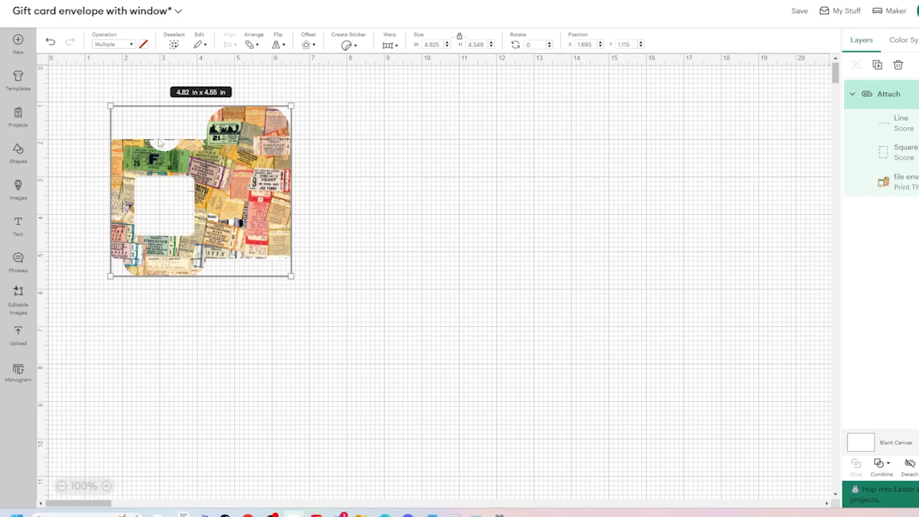
click(877, 65)
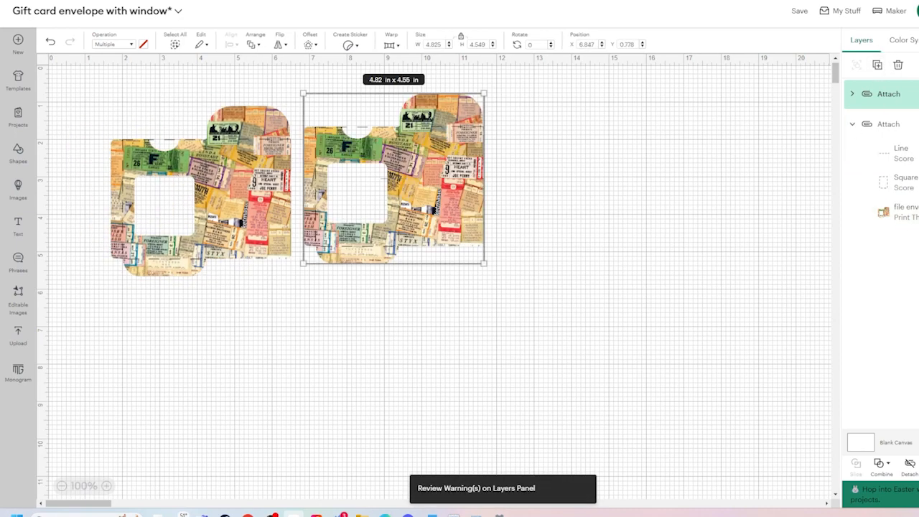
Start making the project, send the letter-size page to the printer and set the base material to Medium Cardstock – 80 lb (216 gsm).
click(917, 11)
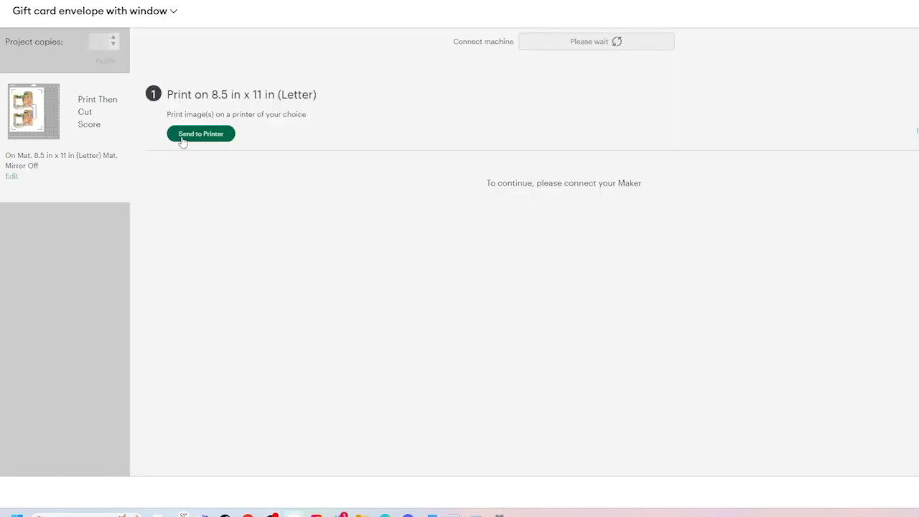
click(193, 139)
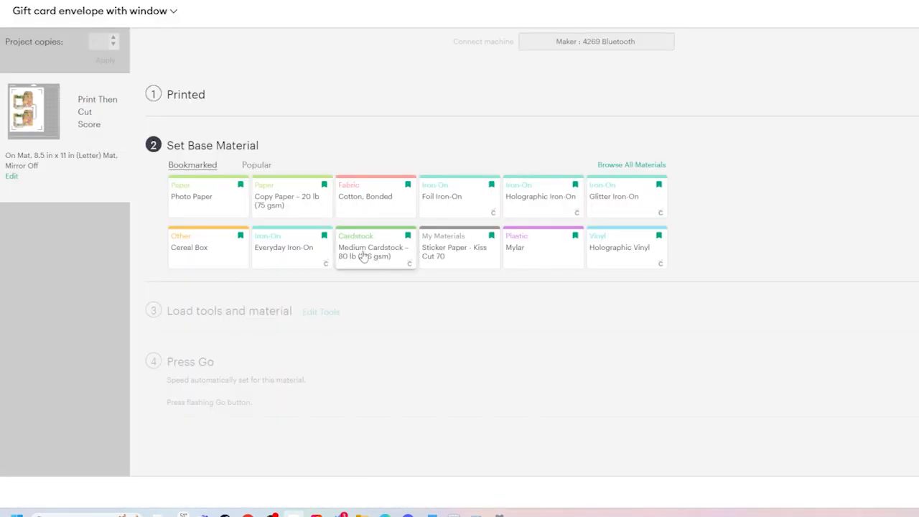
click(366, 257)
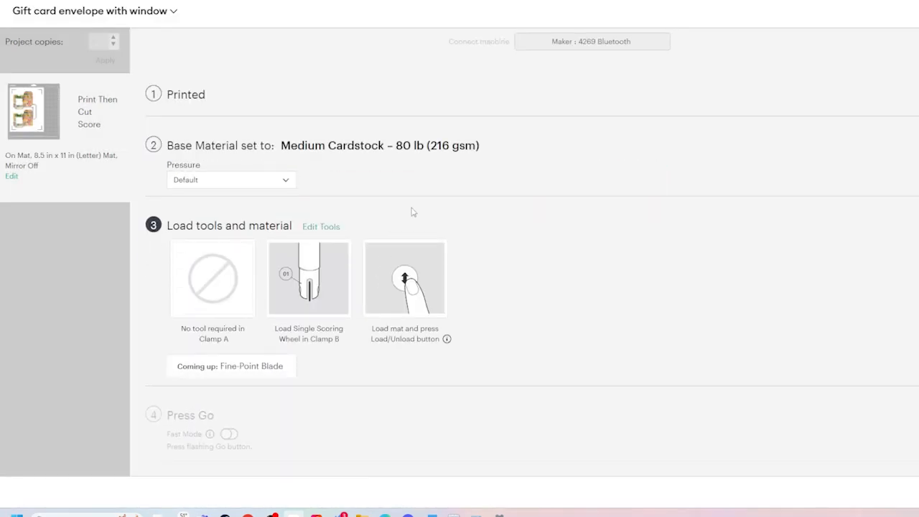